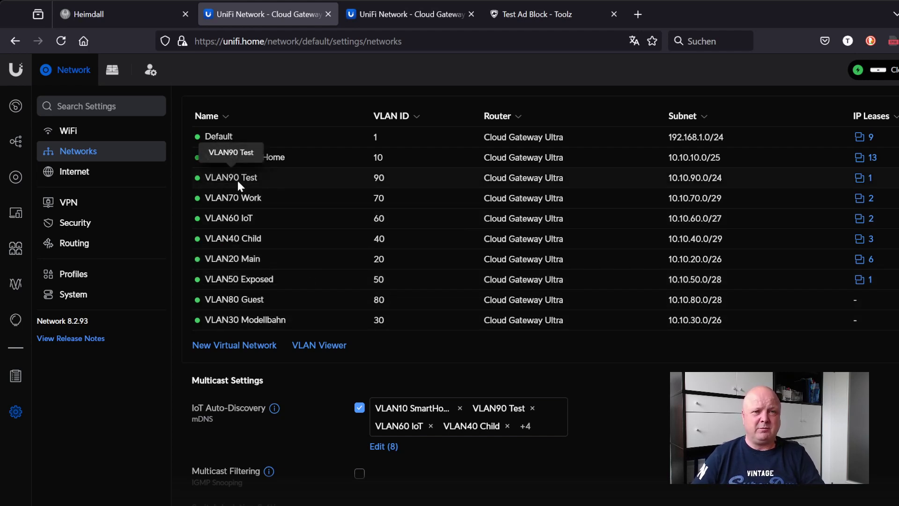
Step: Examine the VLAN90 Test network's DHCP service options and DNS server setting, plus the general security settings for ad blocking
click(229, 180)
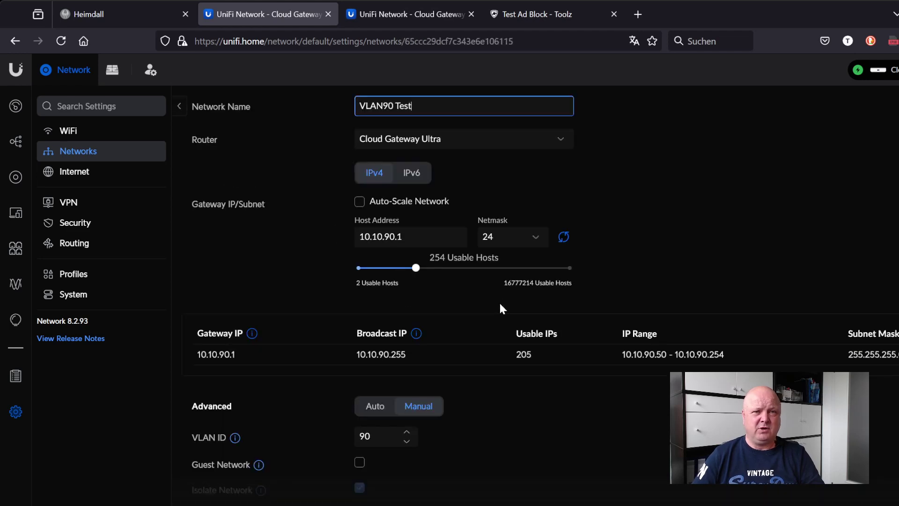
scroll(503, 305, down, 7)
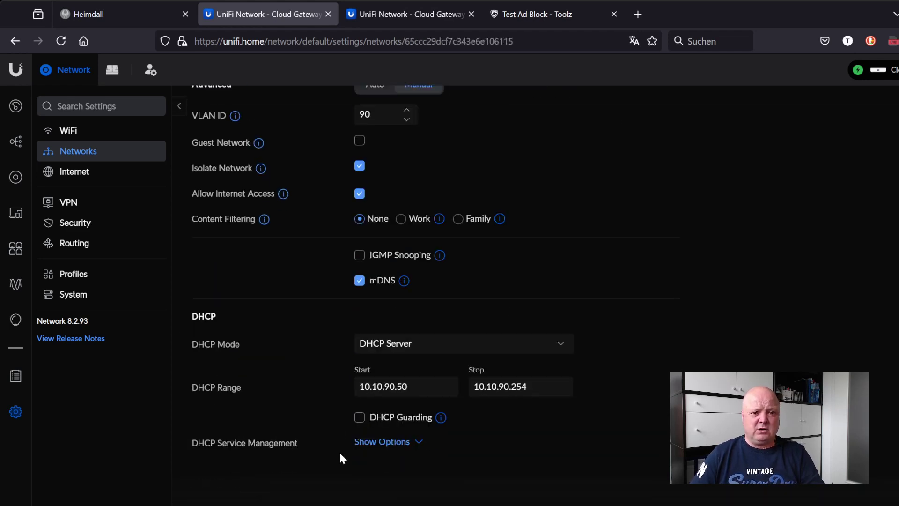
click(416, 445)
scroll(513, 425, down, 7)
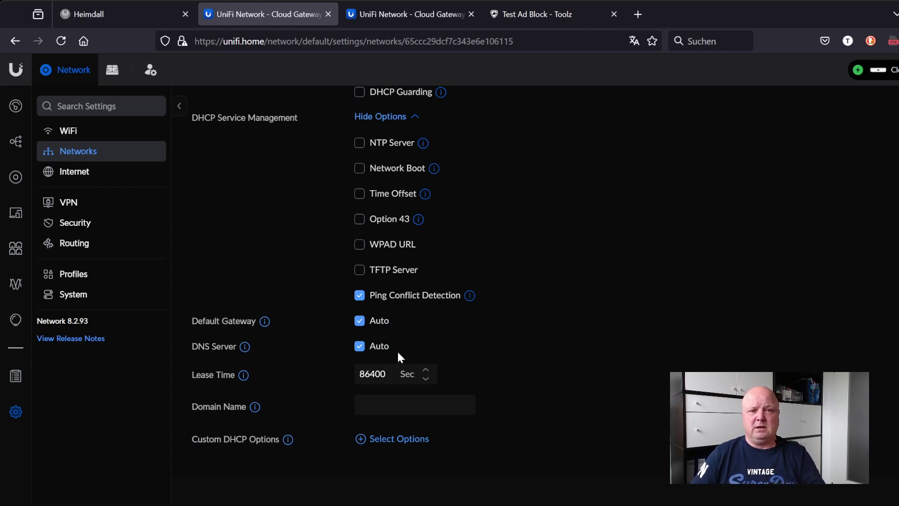
scroll(440, 366, up, 12)
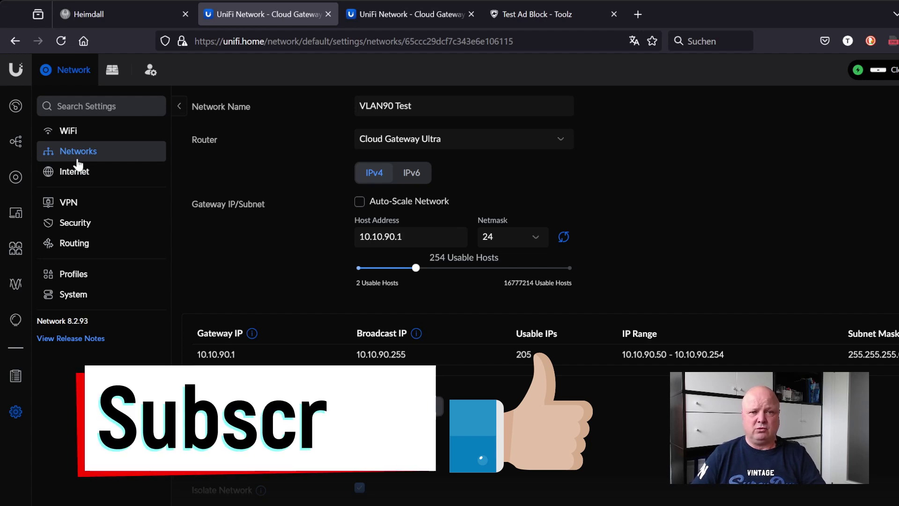
click(74, 226)
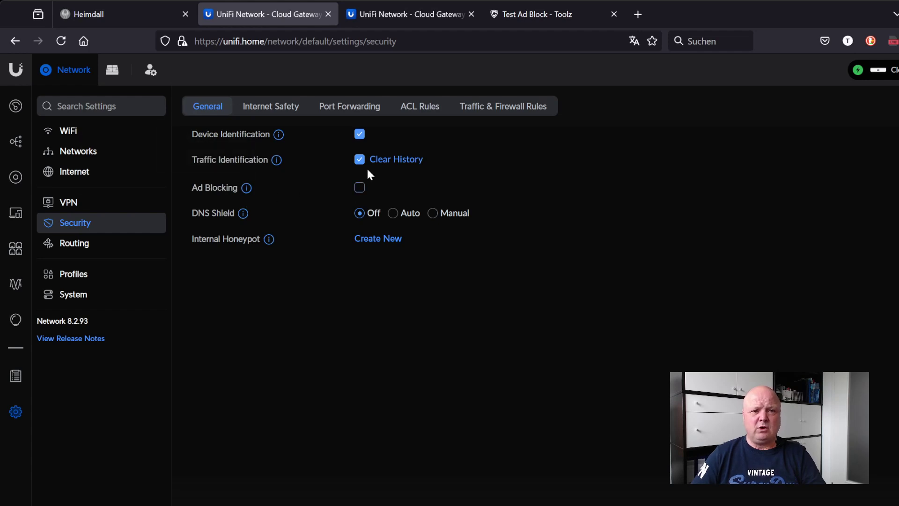
click(75, 156)
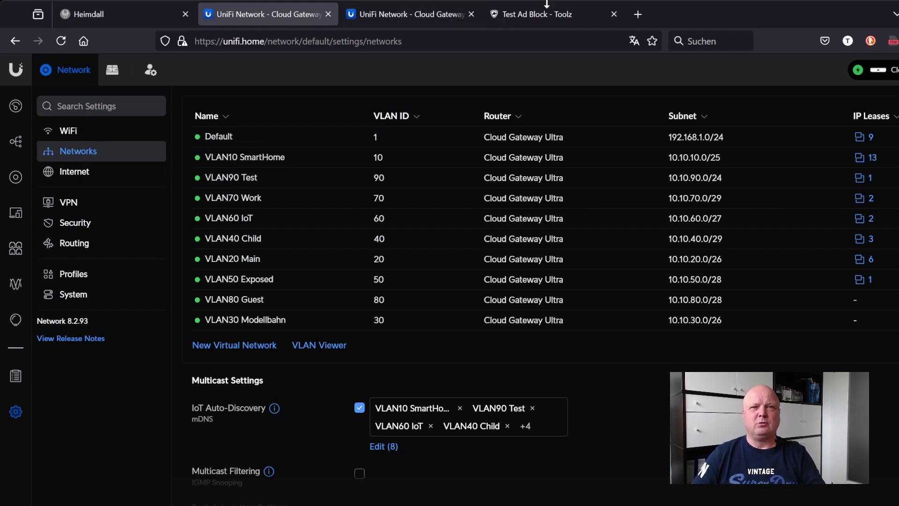
Step: Switch to the Test Ad Block page and review its cosmetic filter, ad script, ads and analytics results
click(543, 17)
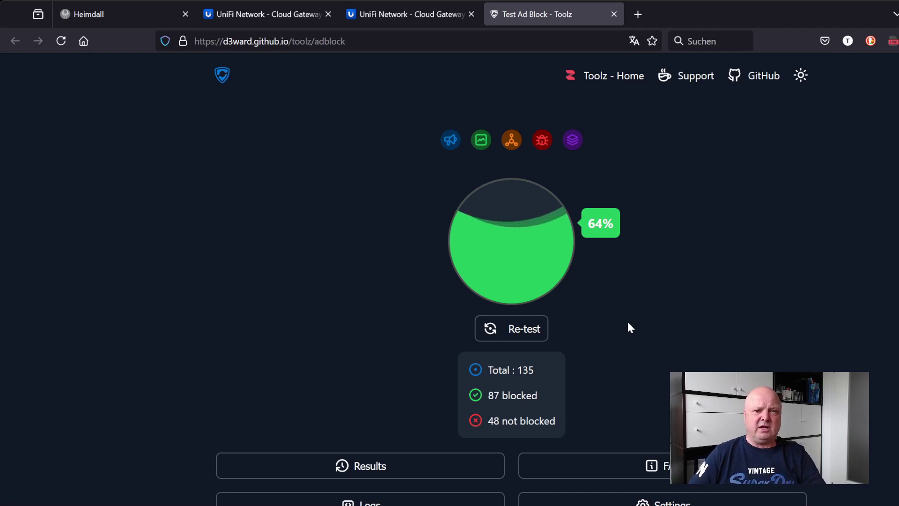
scroll(627, 321, down, 10)
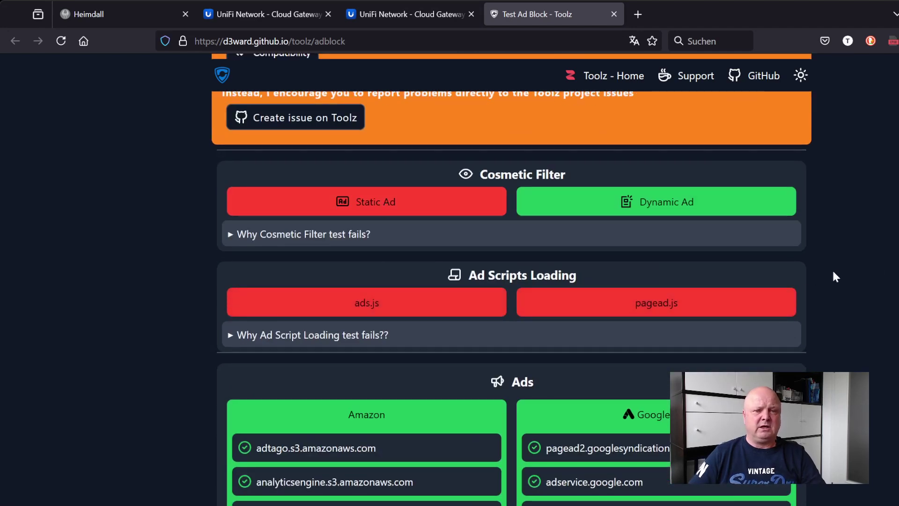
scroll(832, 268, down, 8)
scroll(833, 272, down, 10)
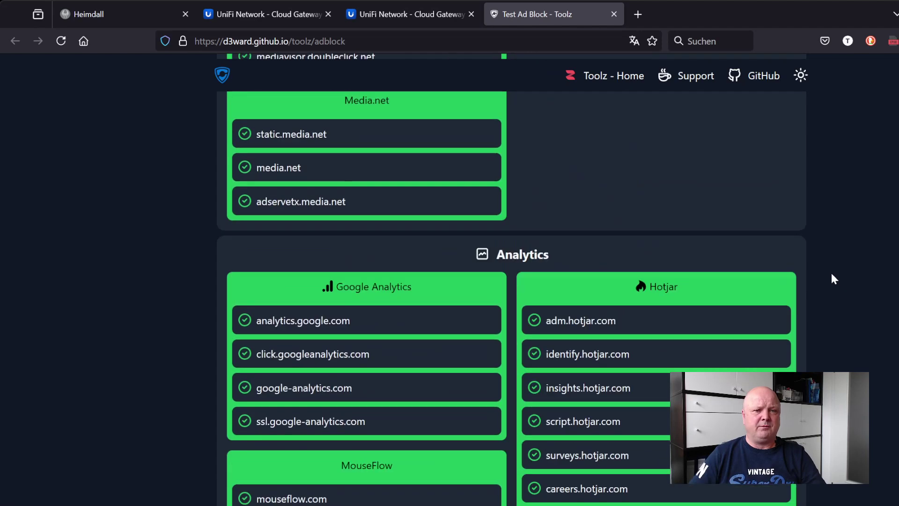
scroll(831, 279, up, 20)
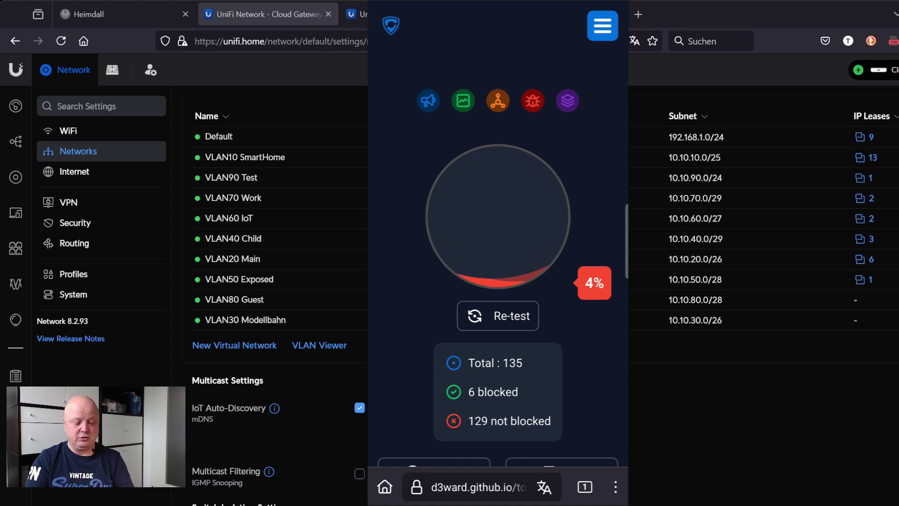
Step: Rerun the ad block test on the phone and review the results for the individual ad domains
click(498, 316)
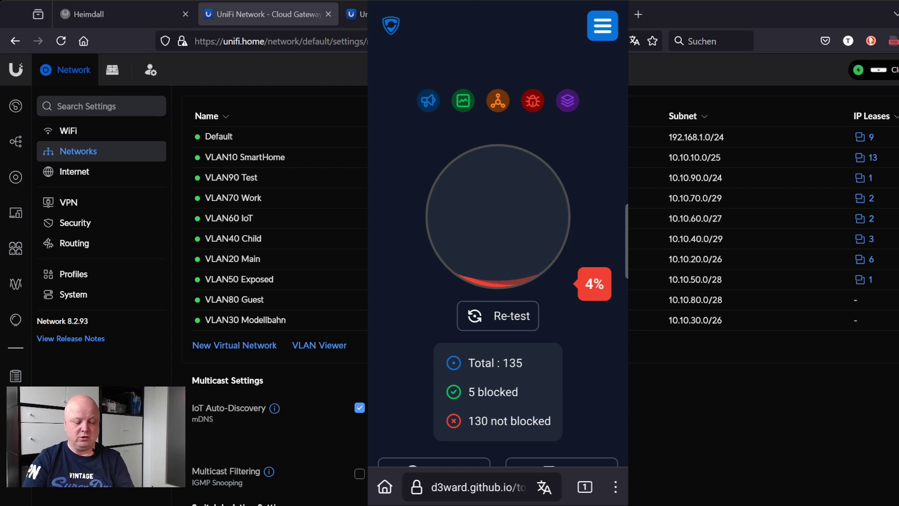
scroll(526, 345, down, 8)
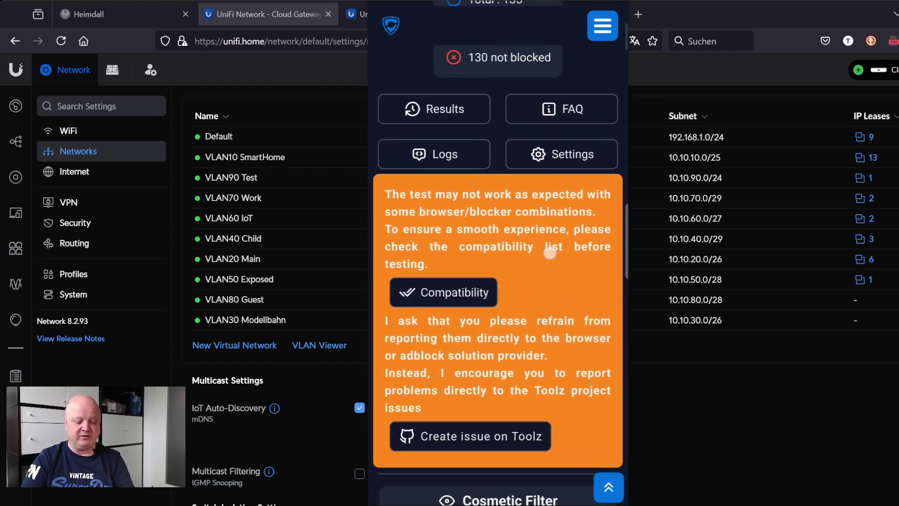
scroll(550, 253, down, 10)
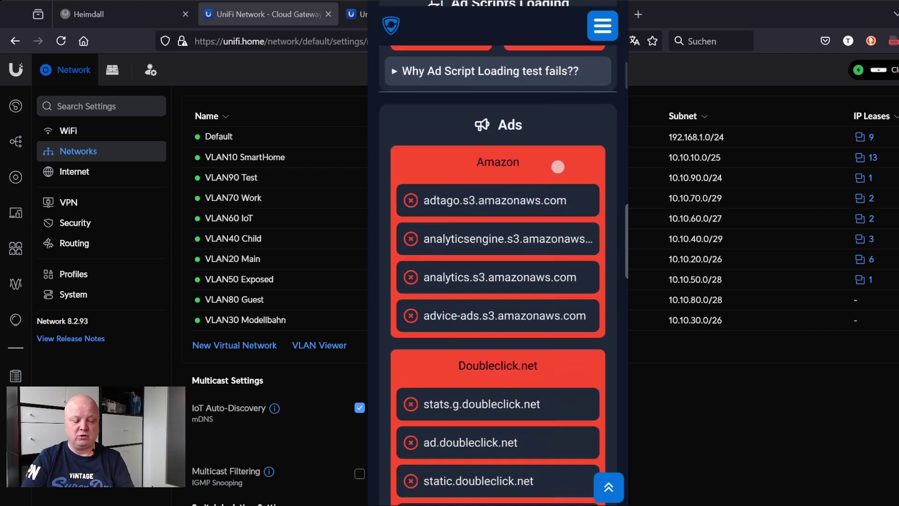
scroll(558, 167, up, 10)
scroll(579, 281, up, 3)
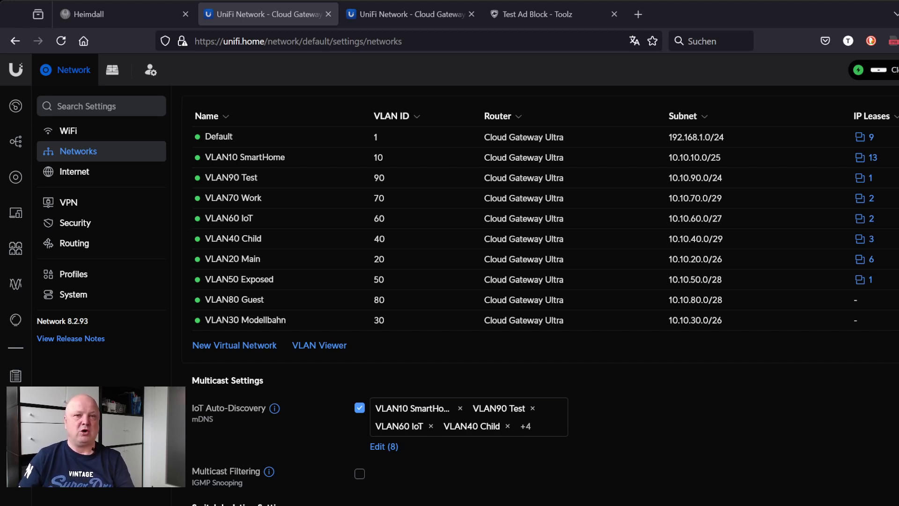
Step: Enable Ad Blocking in the security settings for only the VLAN90 Test network, apply it, and rerun the ad block test on the phone
click(70, 224)
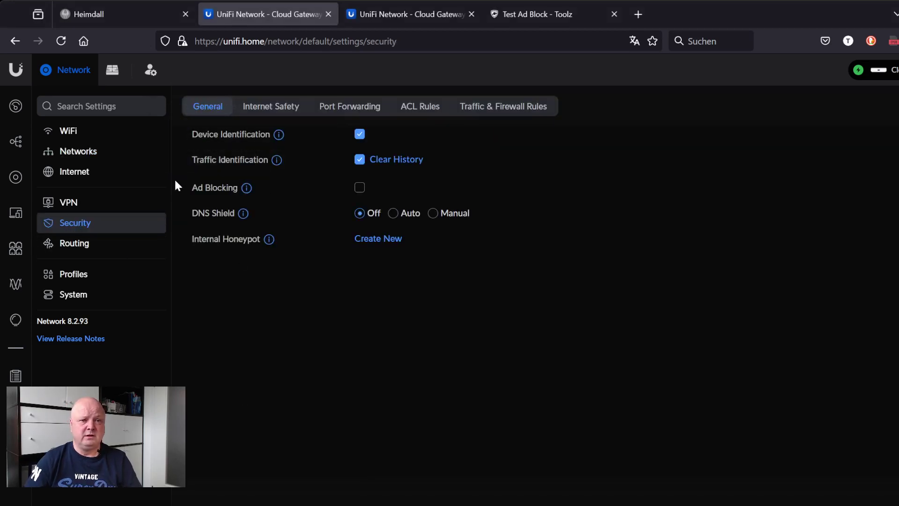
mouse_move(245, 188)
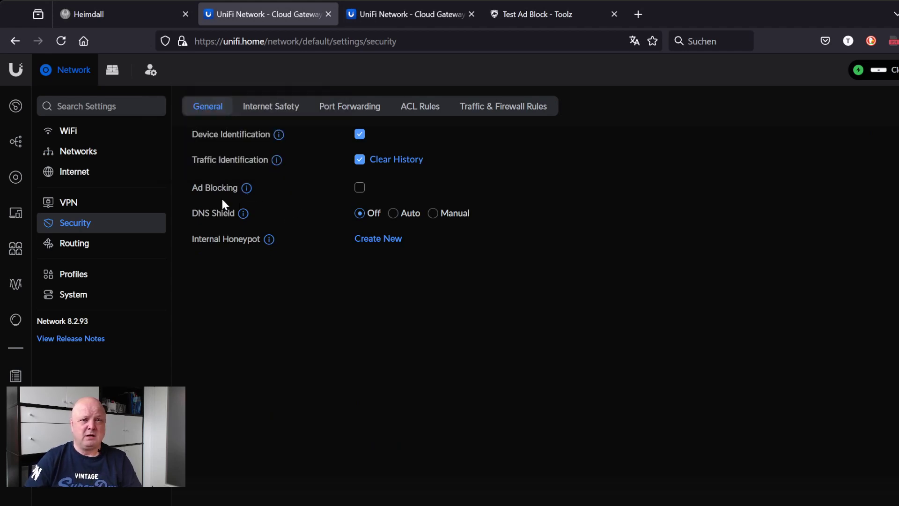
click(359, 191)
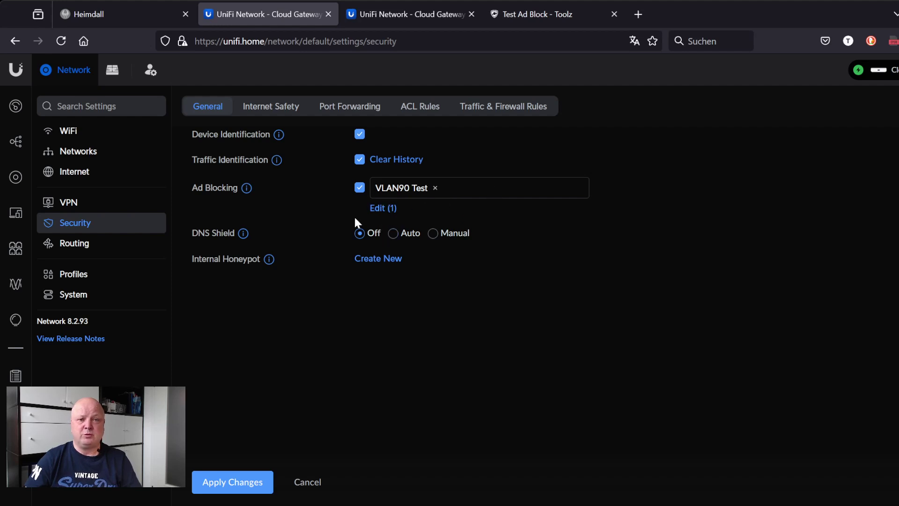
click(380, 209)
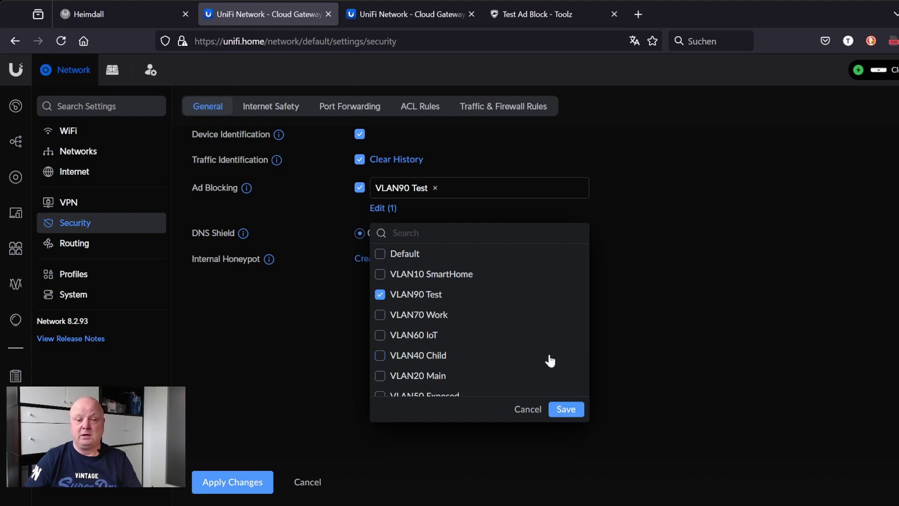
click(566, 411)
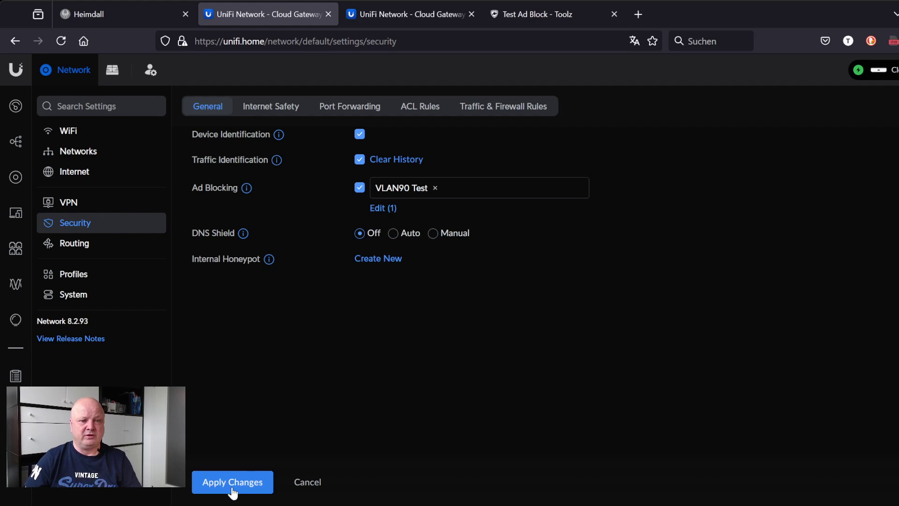
click(233, 487)
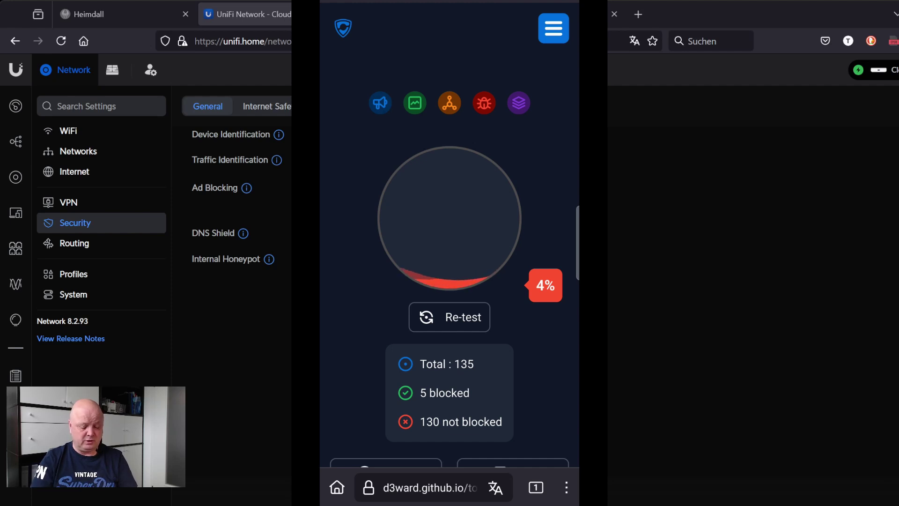
click(452, 319)
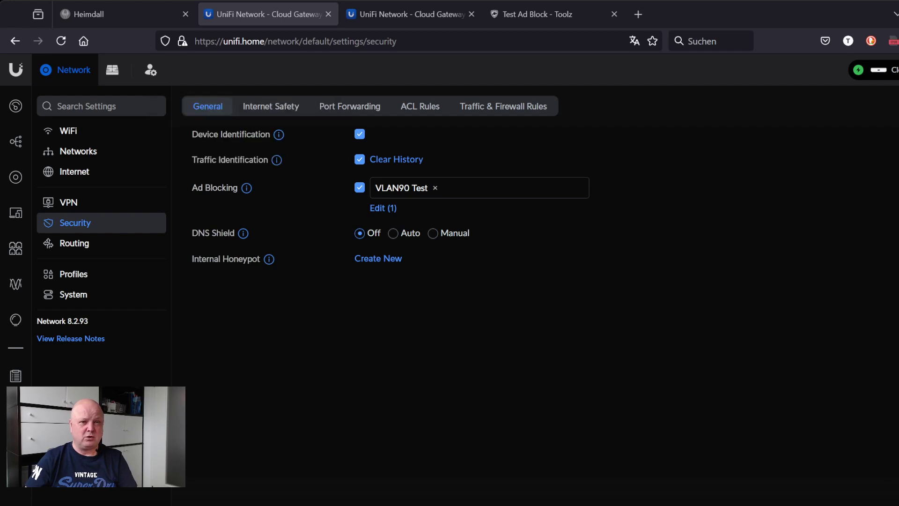
Step: Disable Ad Blocking in the general security settings and apply the change
click(360, 187)
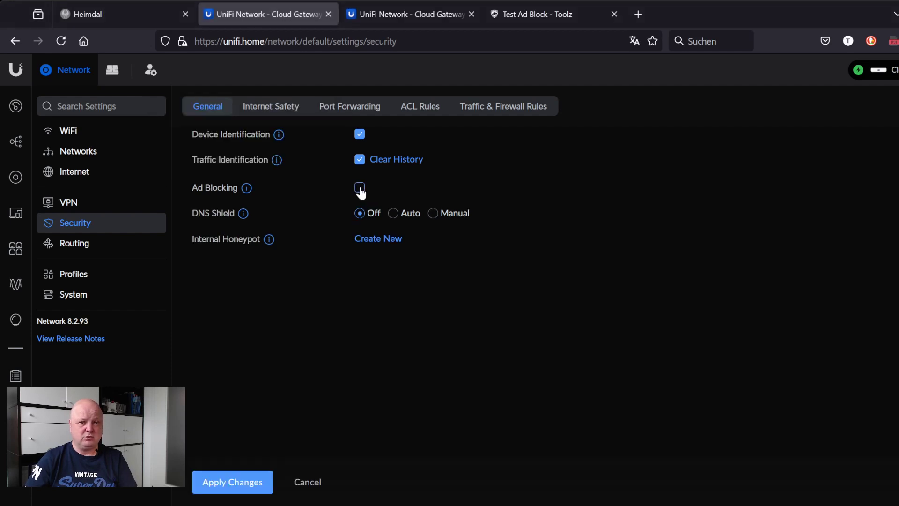
click(258, 488)
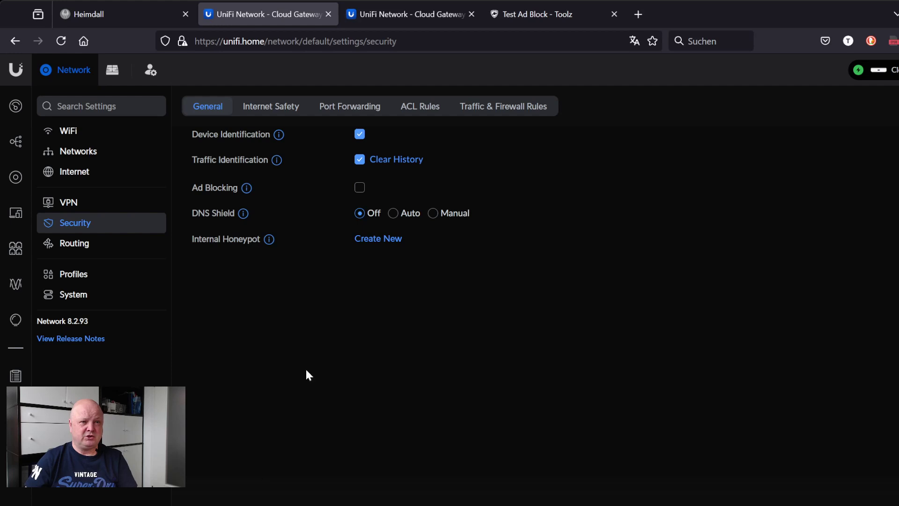
Step: Turn off automatic DNS for the VLAN90 Test network, use DNS server 192.168.1.67, apply it, and rerun the phone's ad block test
click(76, 158)
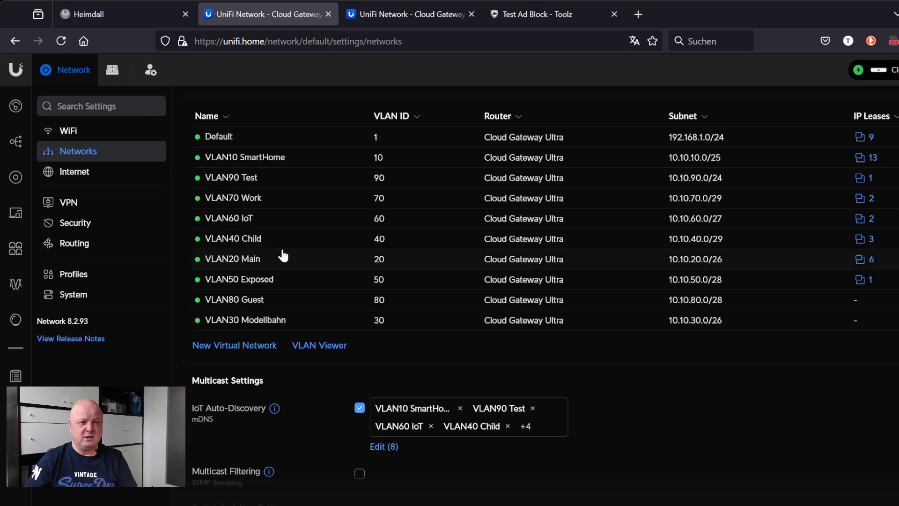
click(223, 178)
scroll(524, 347, down, 6)
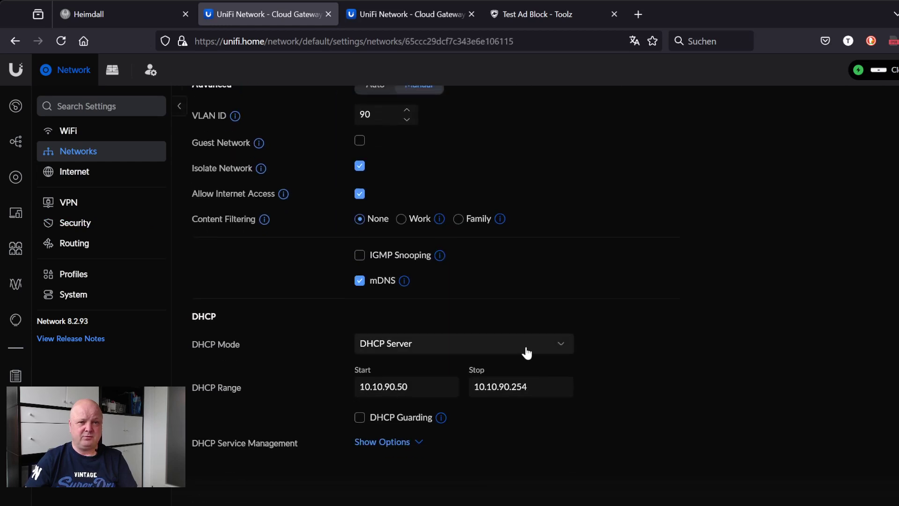
click(418, 442)
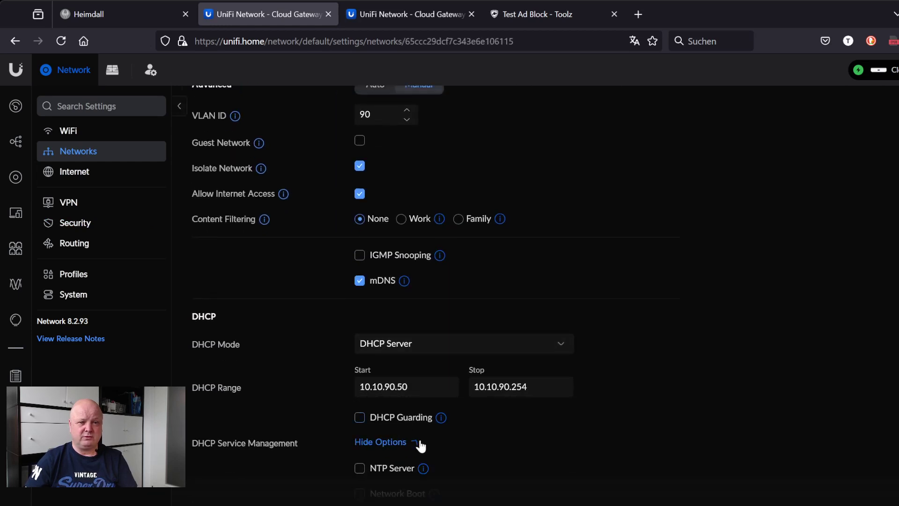
scroll(522, 419, down, 6)
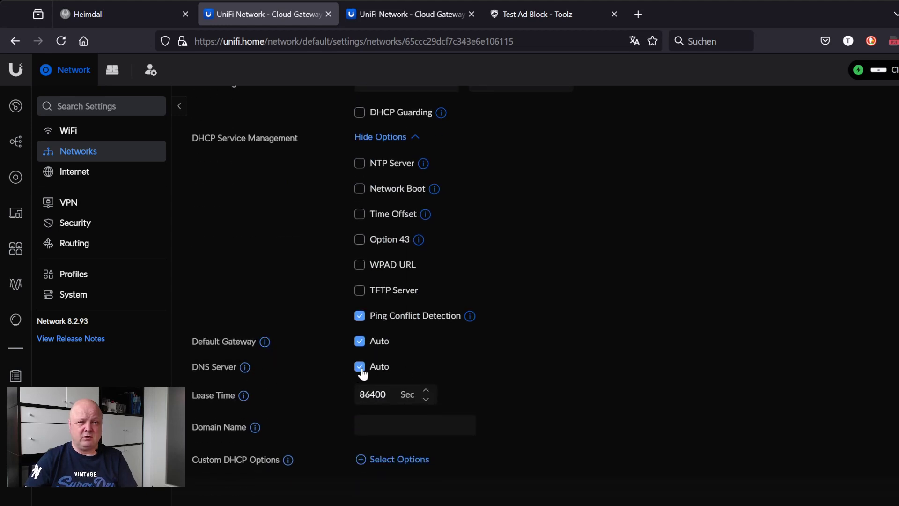
click(360, 368)
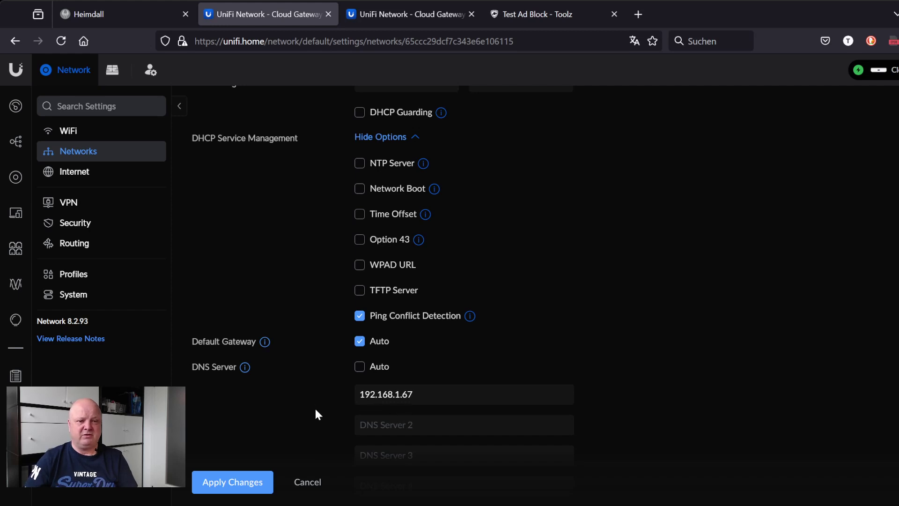
click(241, 486)
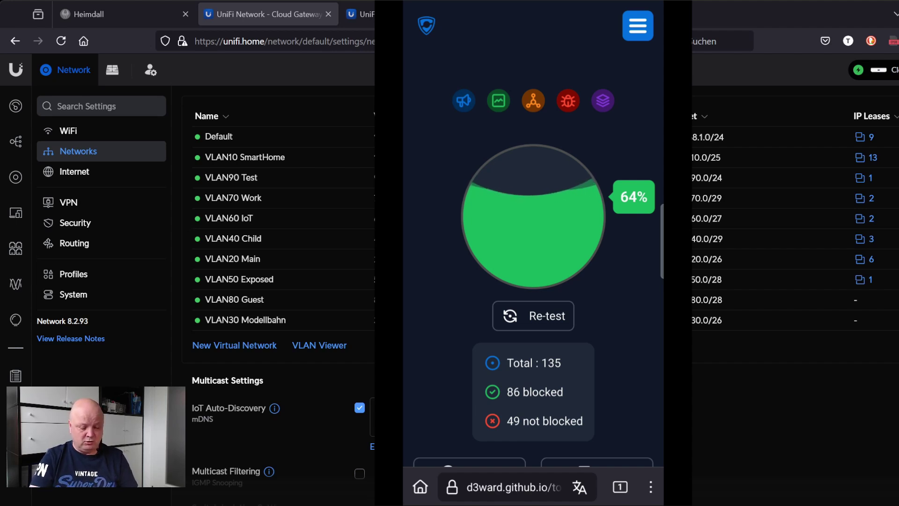
click(533, 315)
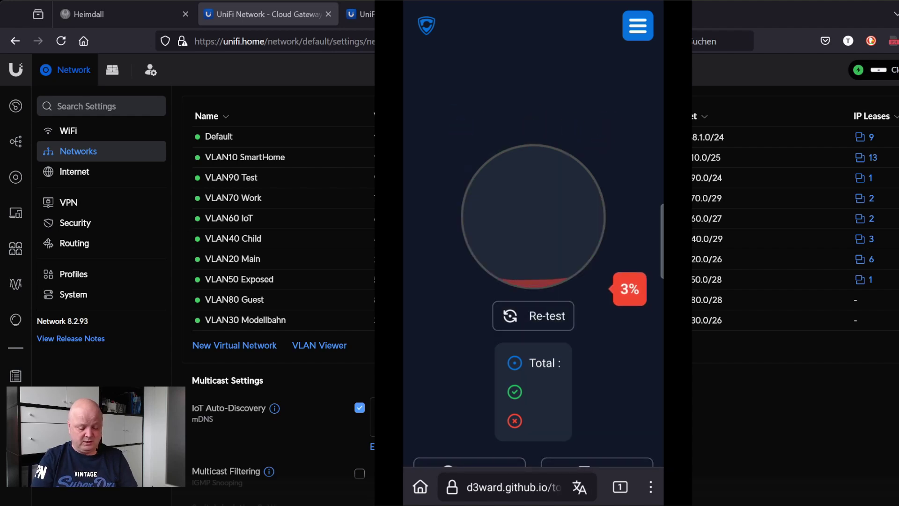